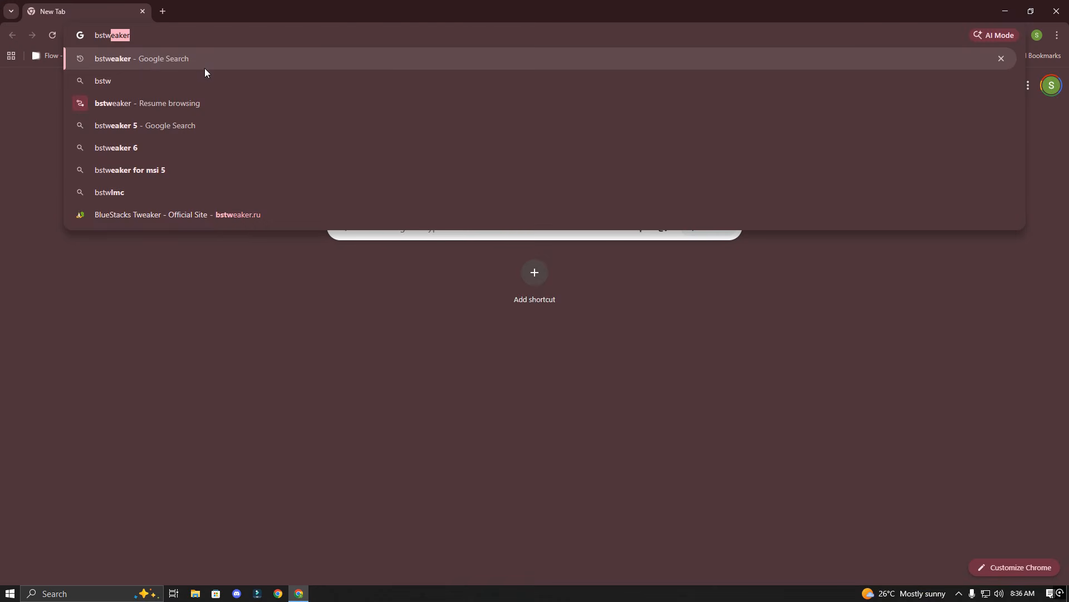
Search for bstweaker and download ZennoDroid Enterprise Demo EN 2.4.5.0 and the BlueStacks 5 Root ver.5 zip from the official site
key("Return")
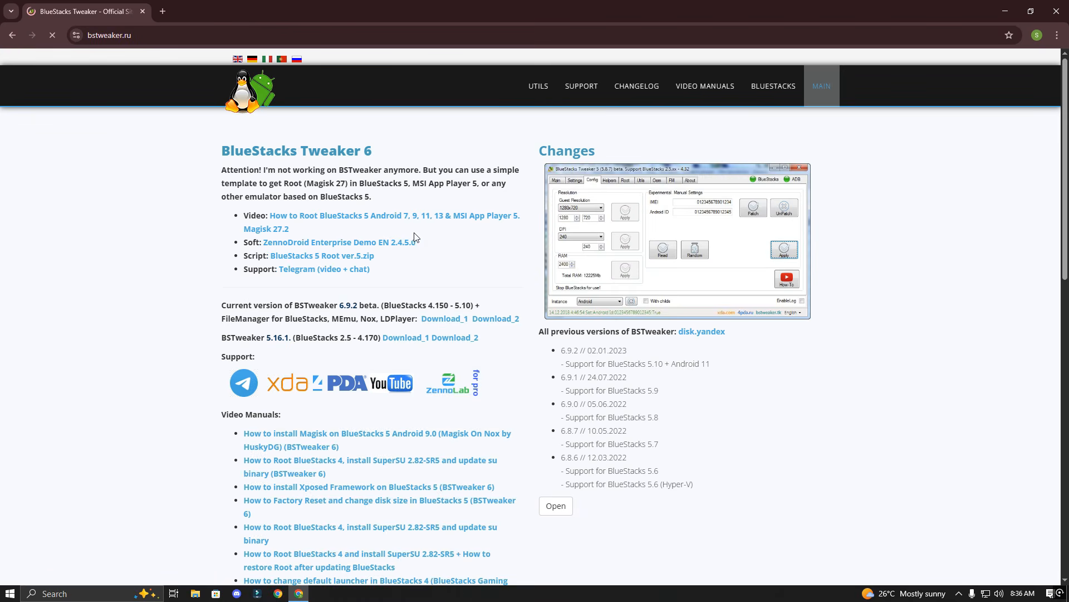
left_click(390, 243)
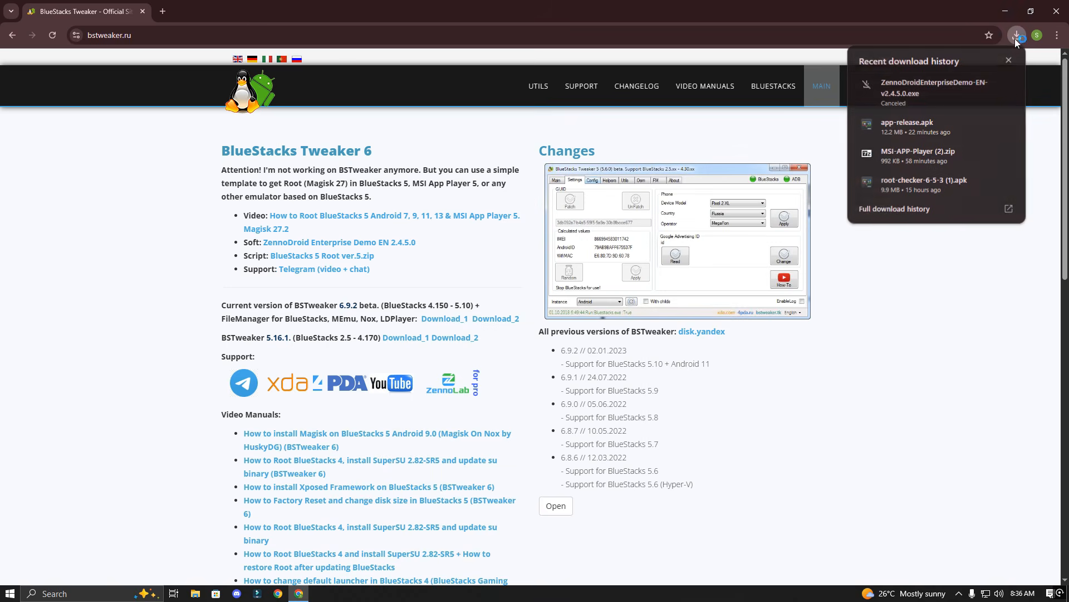
left_click(310, 256)
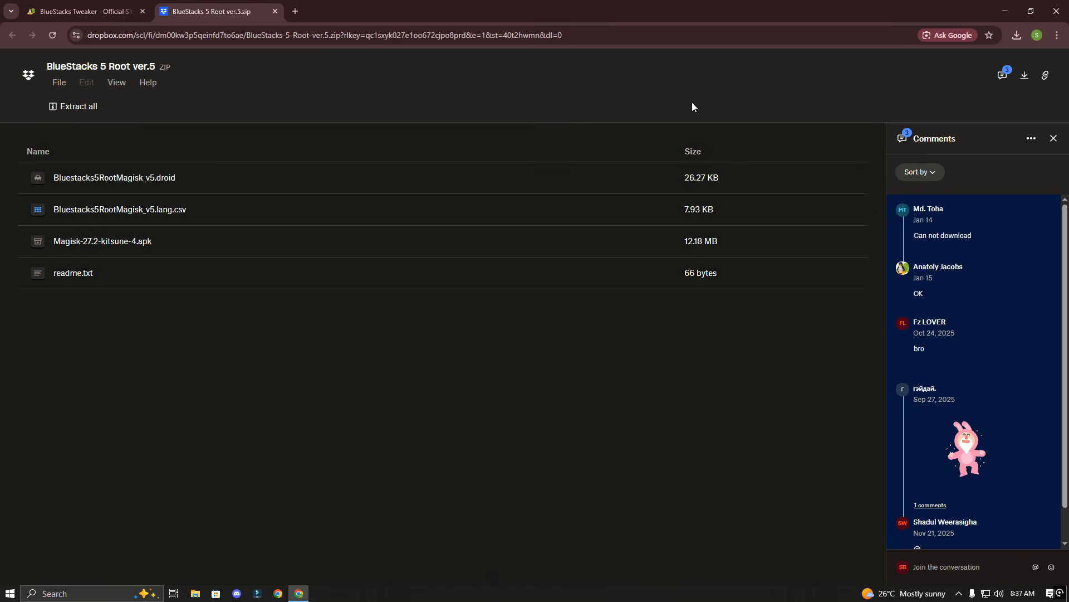
left_click(1026, 79)
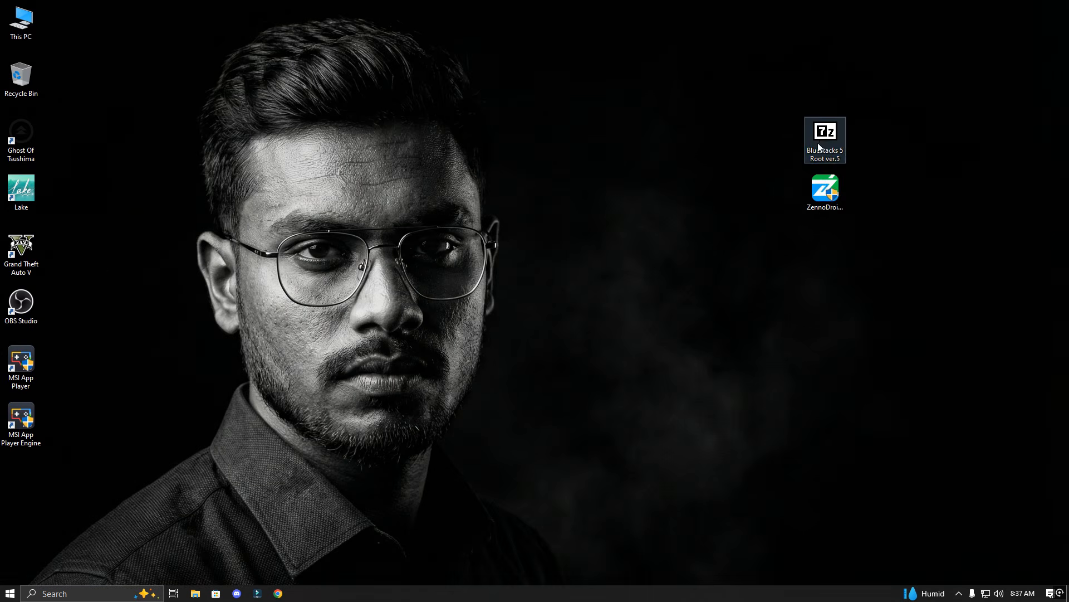
Extract the contents of the BlueStacks 5 Root ver.5 archive into a new folder on the desktop and check the extracted files
right_click(819, 140)
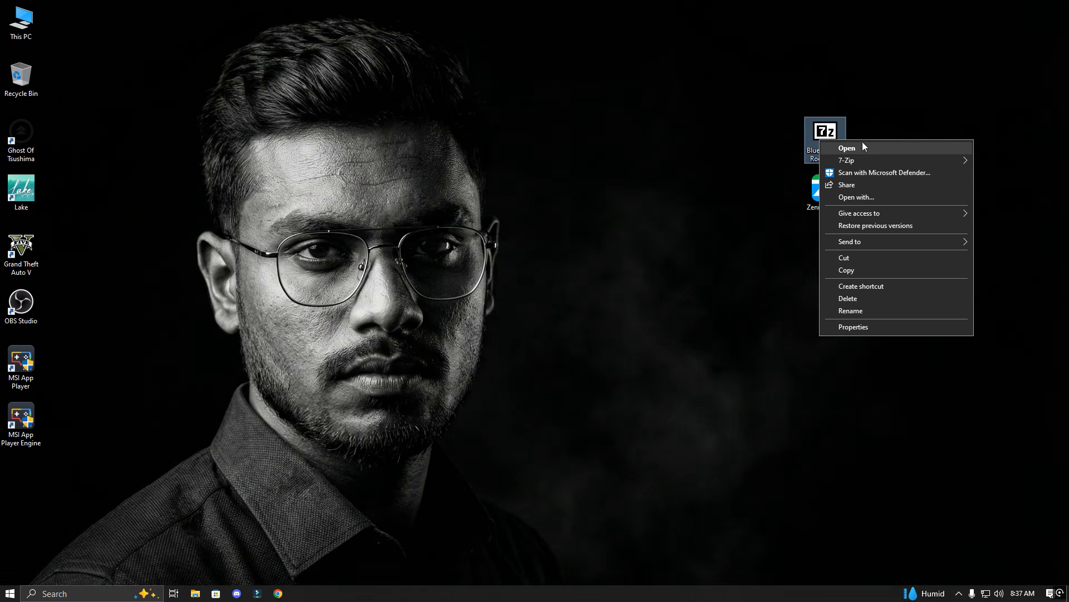
left_click(848, 148)
right_click(419, 105)
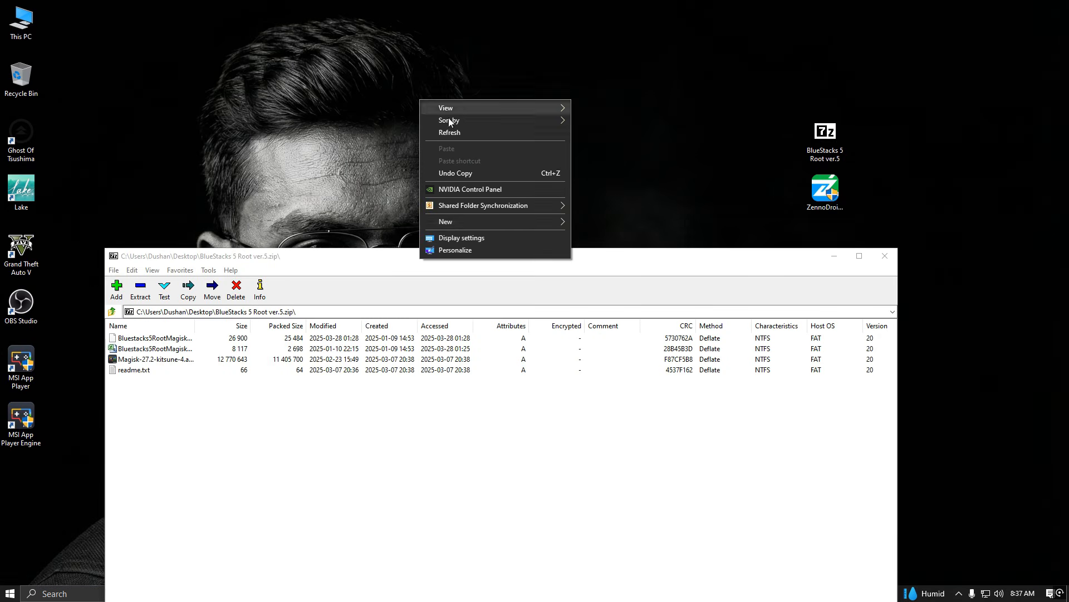
mouse_move(487, 223)
left_click(571, 224)
left_click_drag(200, 479, 445, 148)
left_click(886, 256)
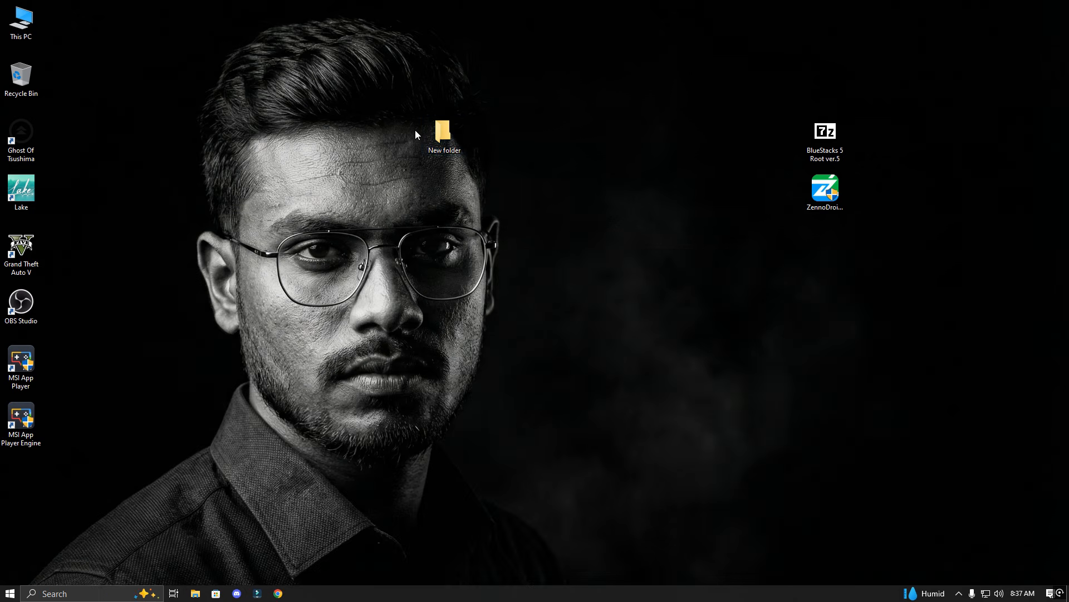
double_click(446, 133)
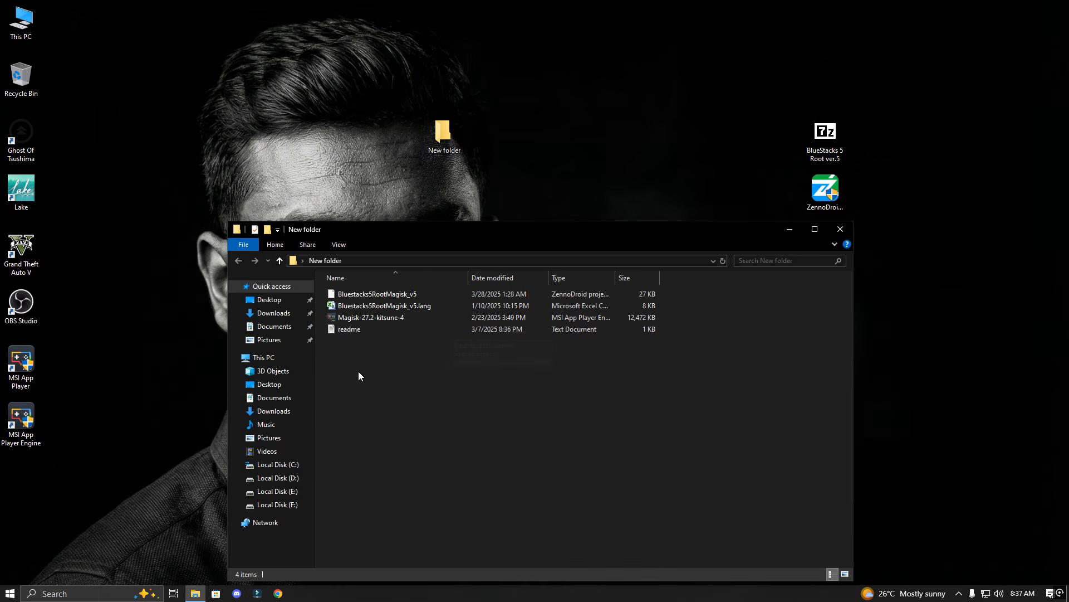
left_click(834, 231)
Launch the ZennoDroid Enterprise Demo installer, accept the license terms and keep the installation path C:\Program Files\ZennoLab
left_click(816, 194)
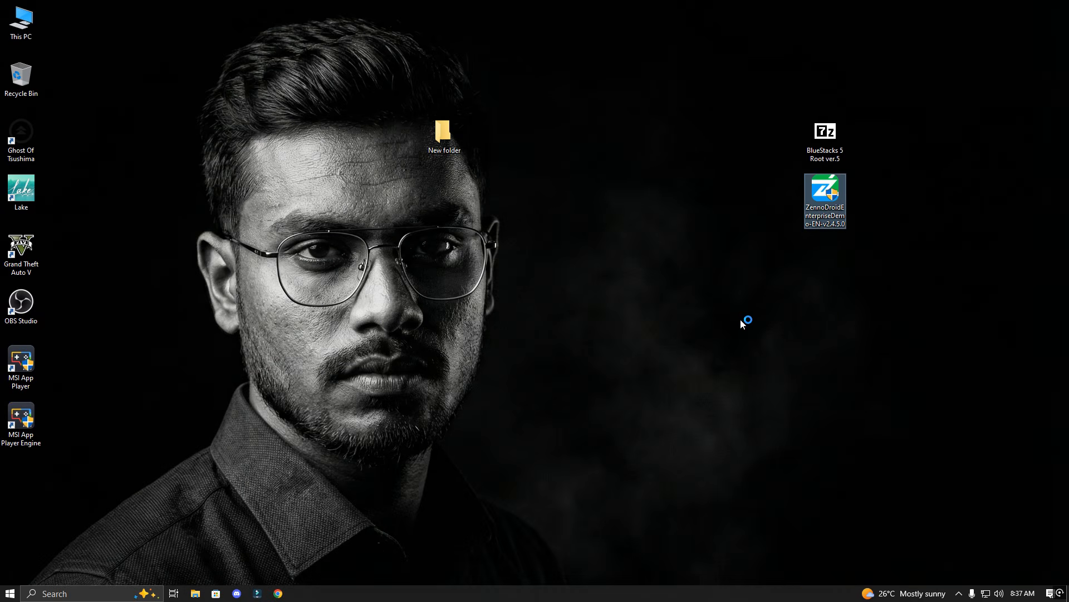
left_click(513, 369)
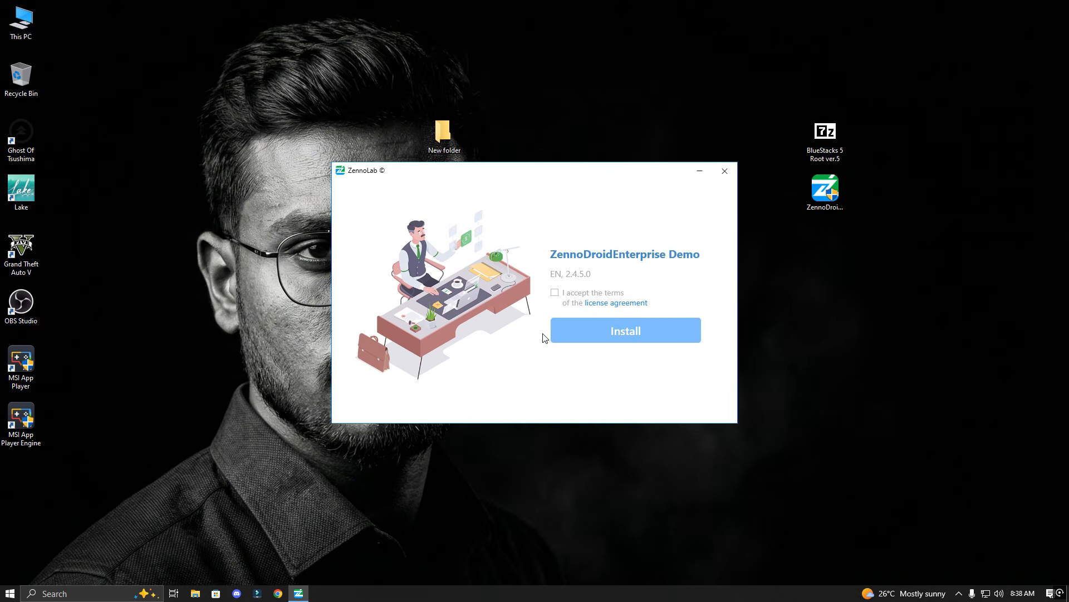
left_click(555, 292)
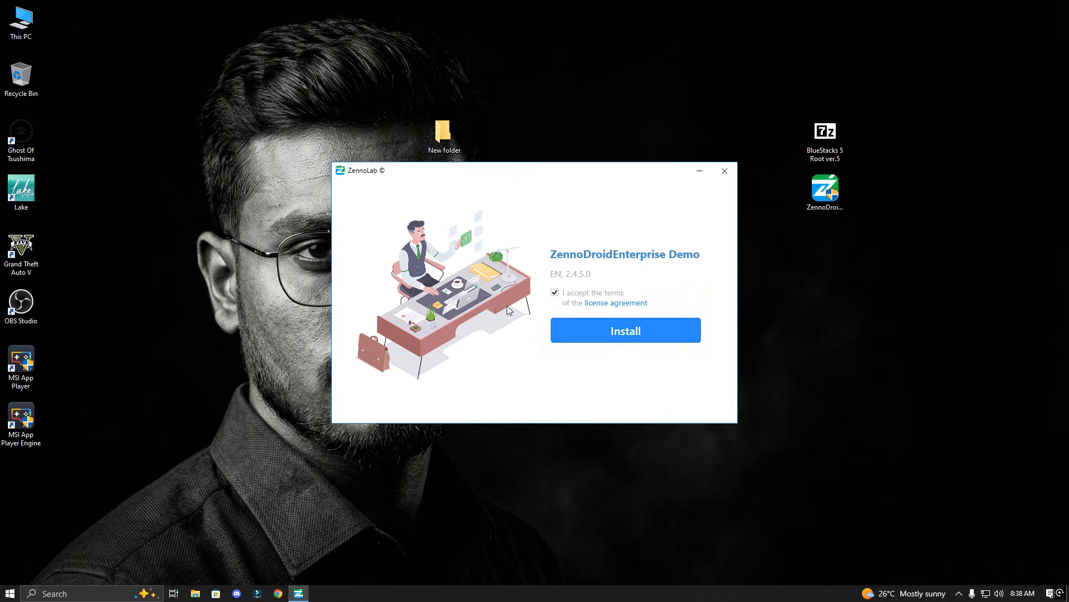
left_click(627, 334)
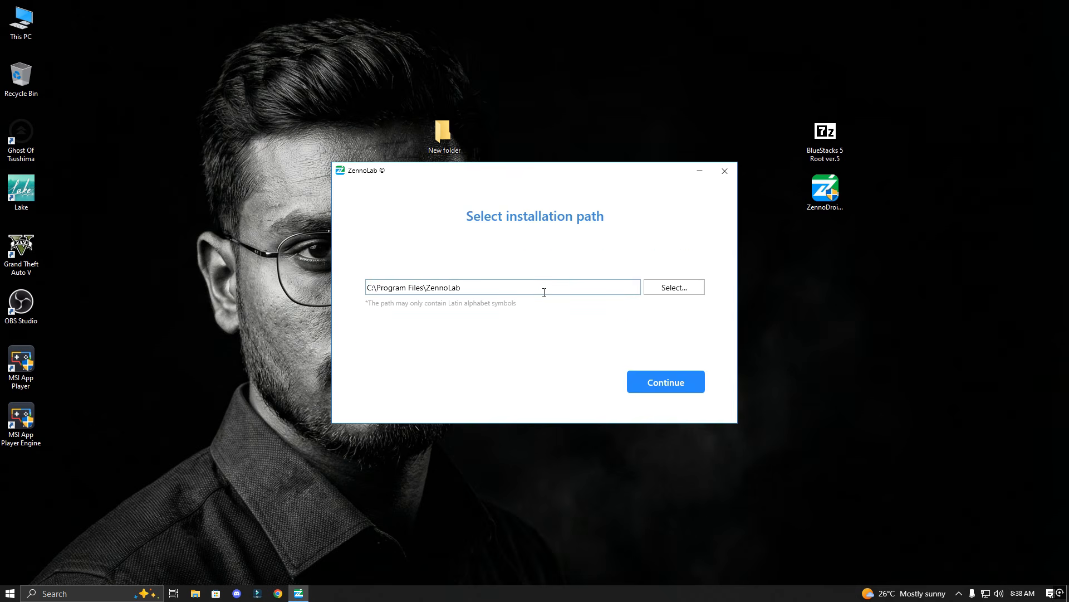
left_click(665, 381)
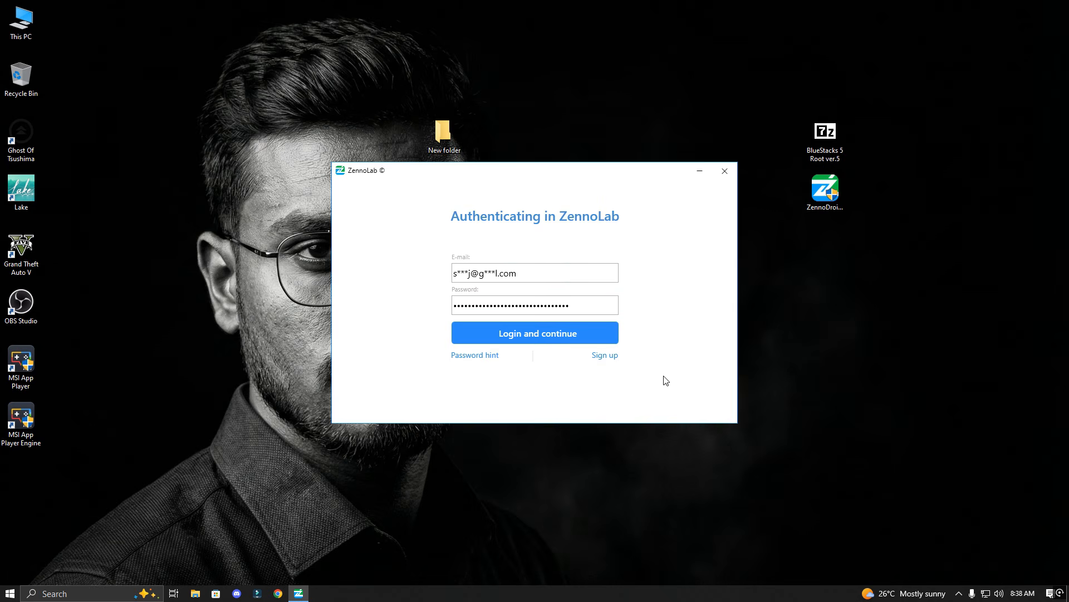
Sign up for a ZennoLab account with an e-mail address and complete the ZennoDroid installation
left_click(605, 357)
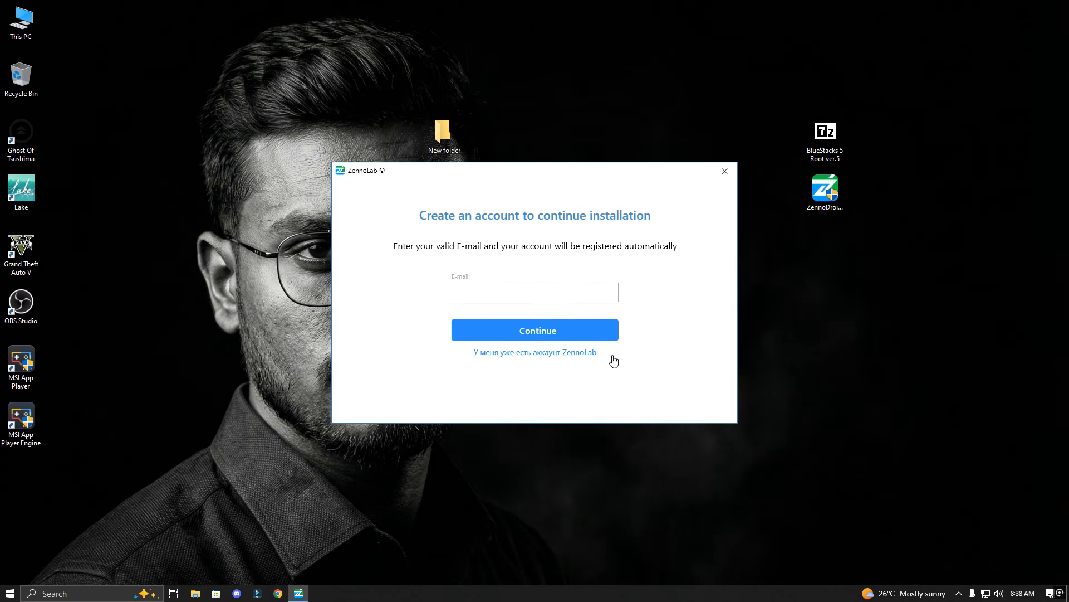
type("...")
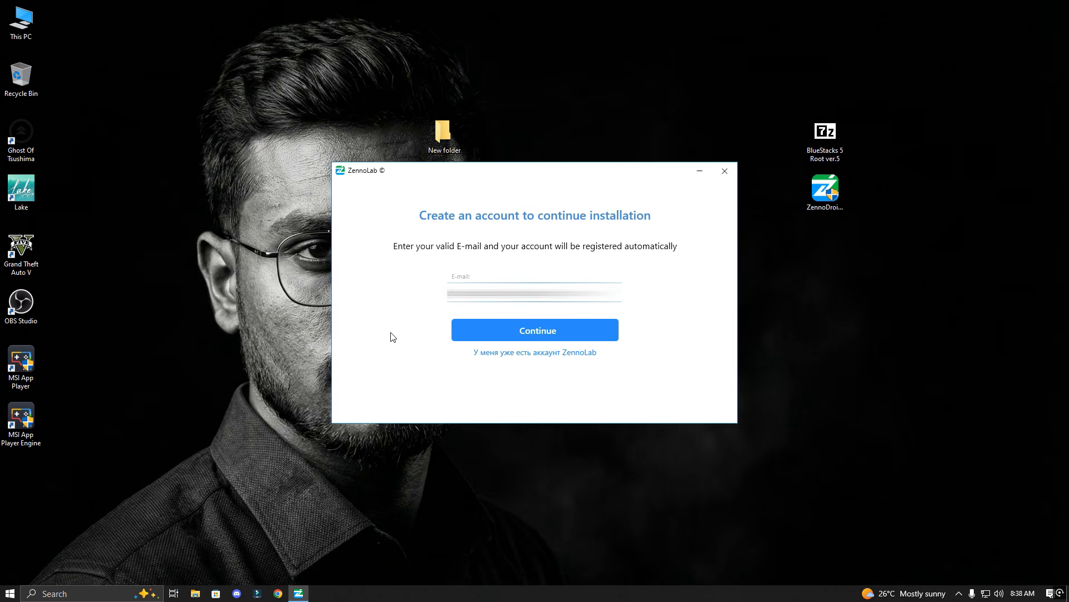
left_click(581, 337)
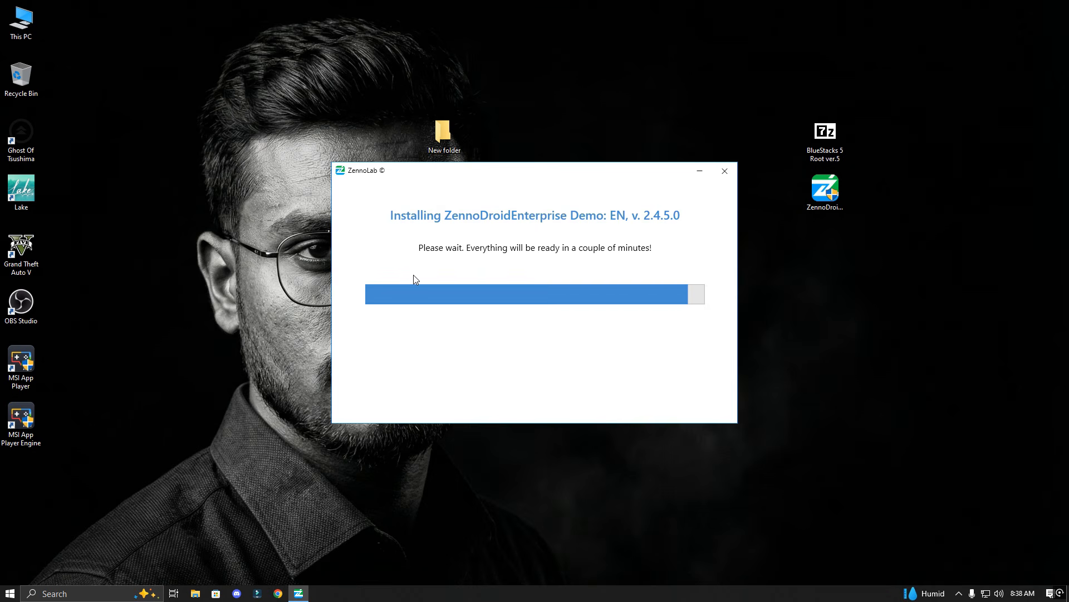
left_click(529, 329)
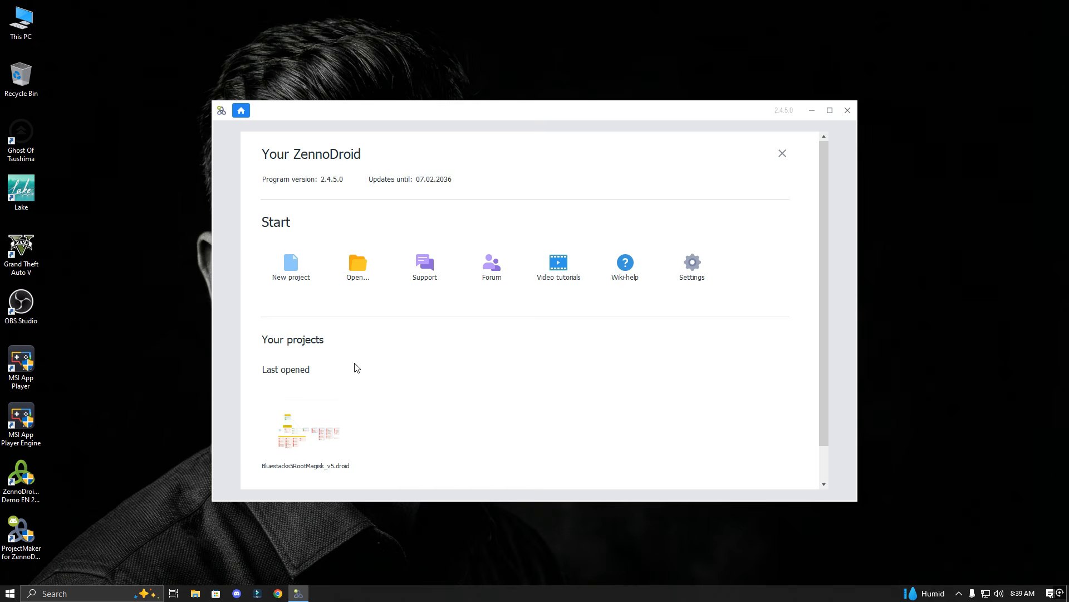
Open the Bluestacks5RootMagisk_v5 project from the desktop's New folder and dismiss the translation notice
left_click(386, 298)
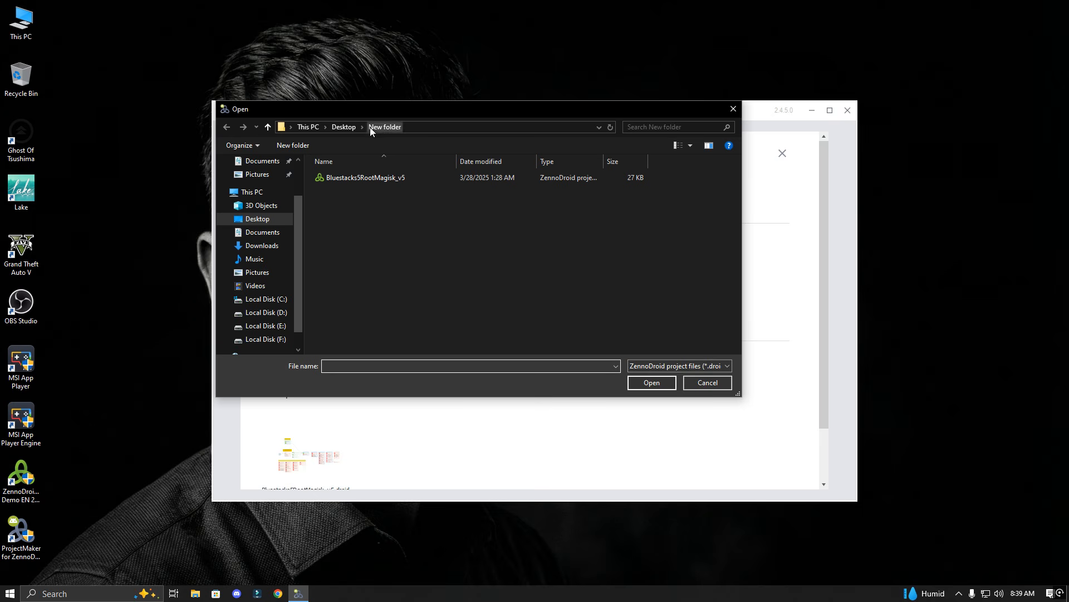
left_click(363, 178)
left_click(657, 384)
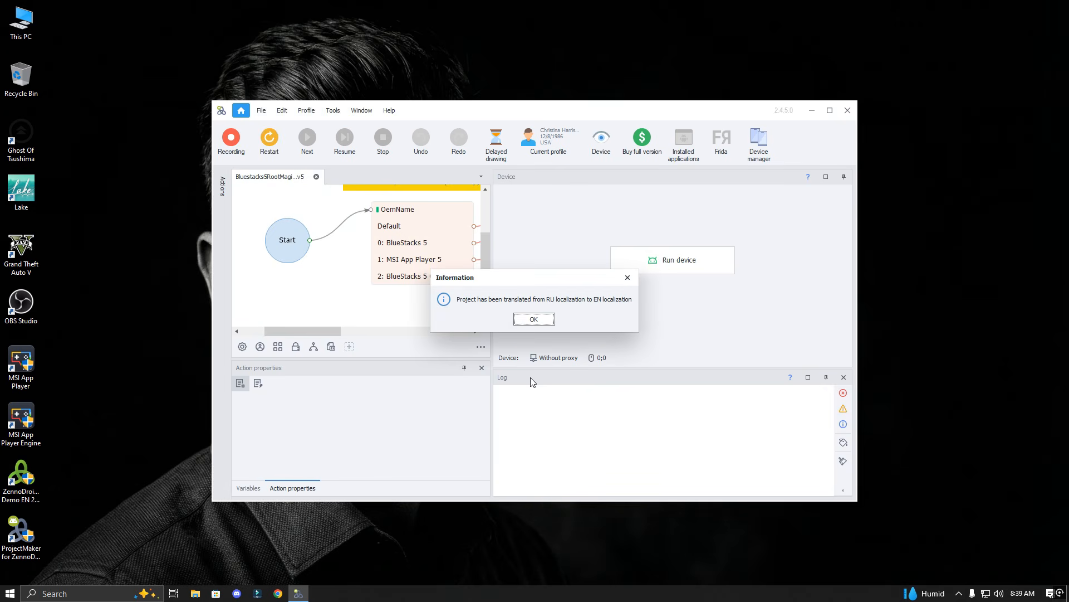
left_click(532, 322)
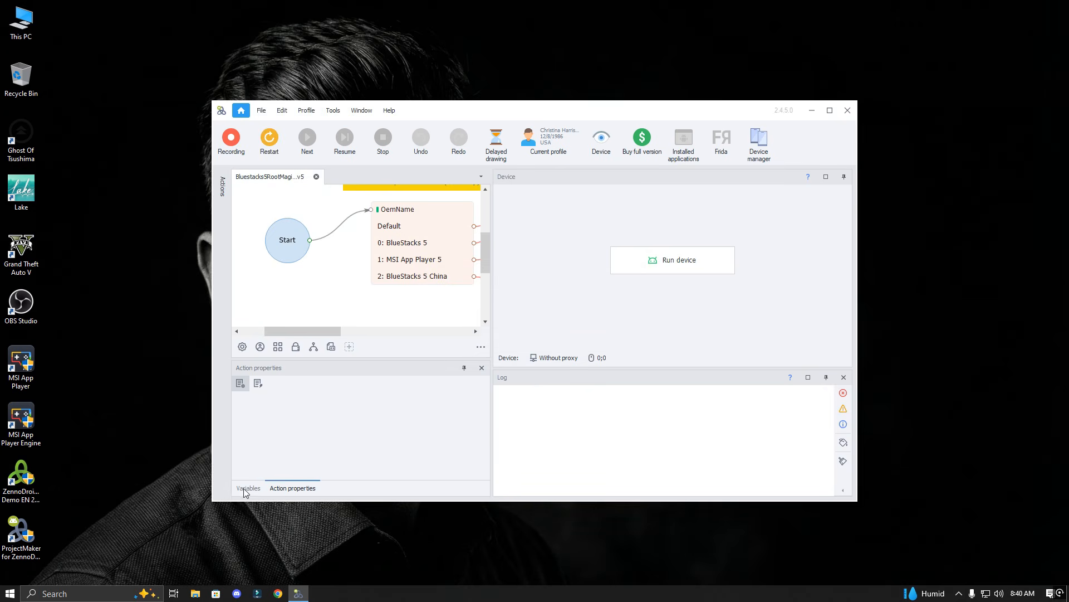
Copy the name of the Android 13 instance from MSI App Player's multi-instance manager and close the player windows
double_click(27, 366)
left_click(478, 371)
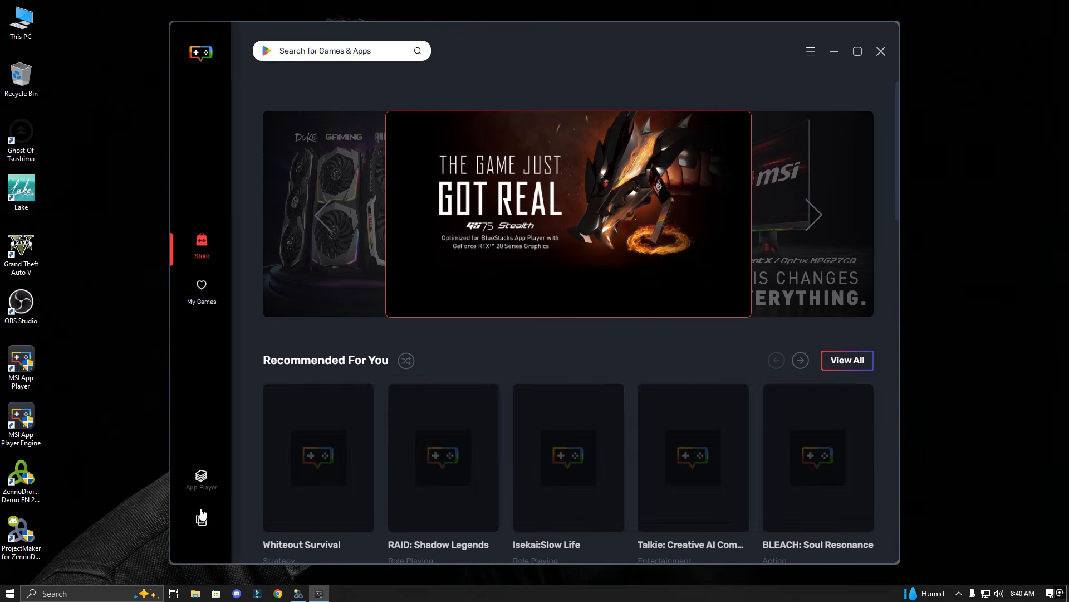
left_click(210, 525)
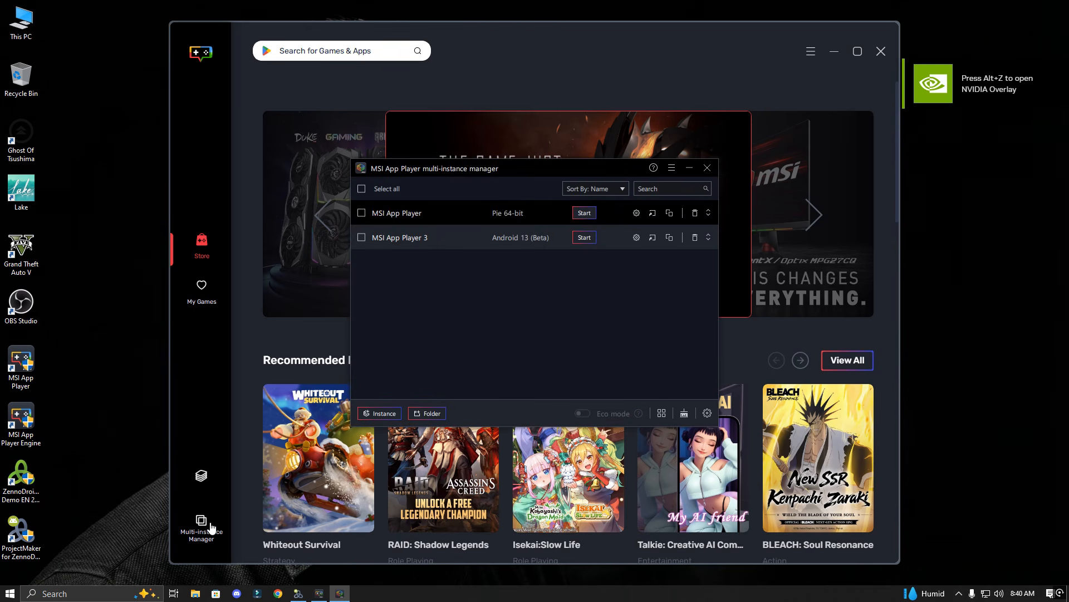
left_click(482, 238)
left_click_drag(427, 238, 374, 240)
key("ctrl+c")
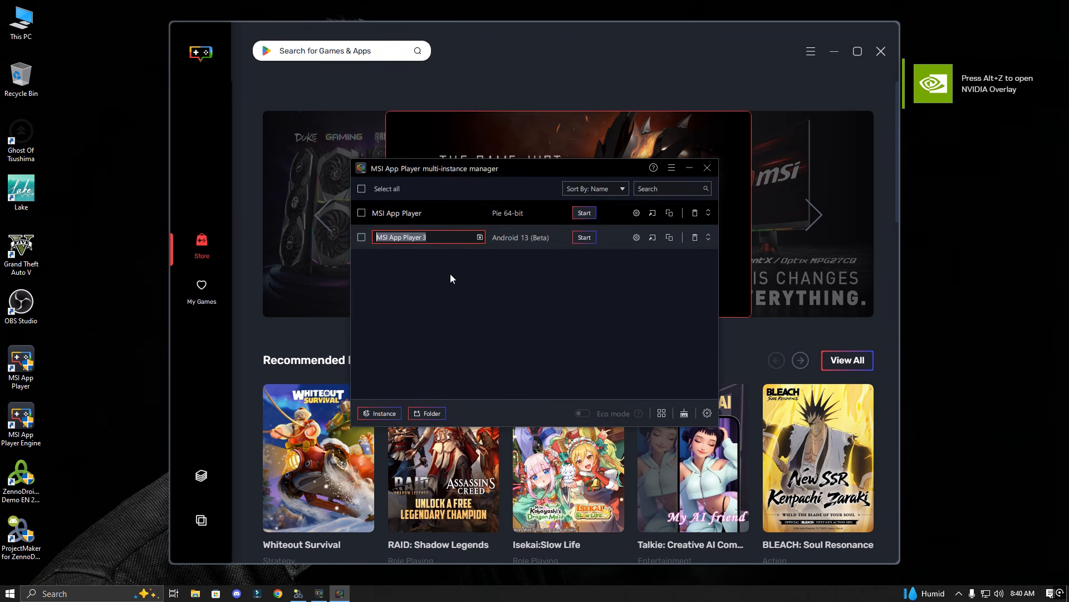
left_click(707, 168)
left_click(881, 51)
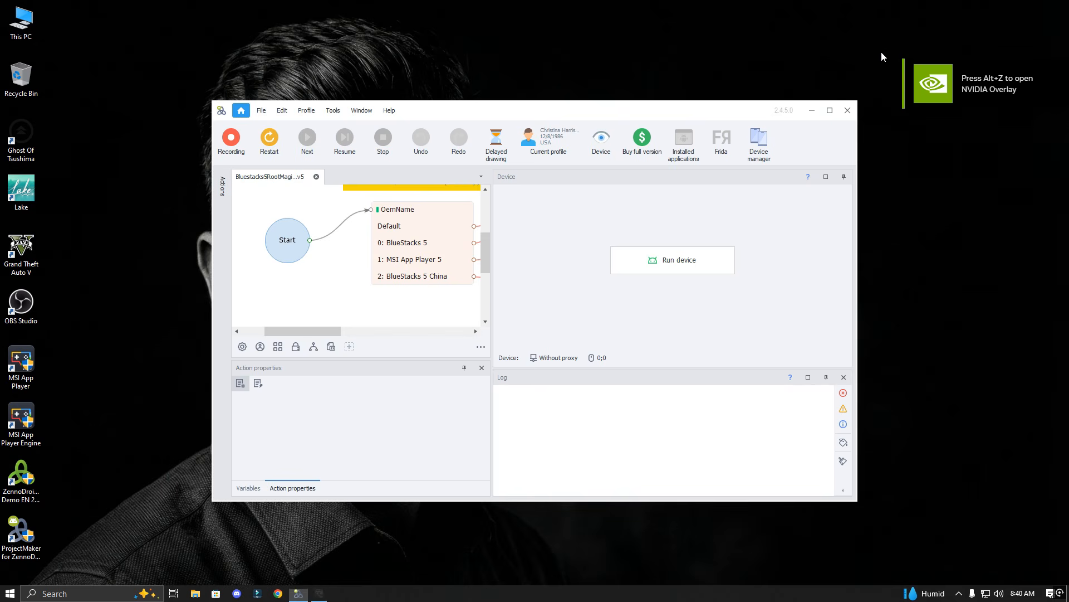
In the project's input settings, set Oem to MSI App Player 5 and Title to MSI App Player 3, saving them as defaults
left_click(314, 348)
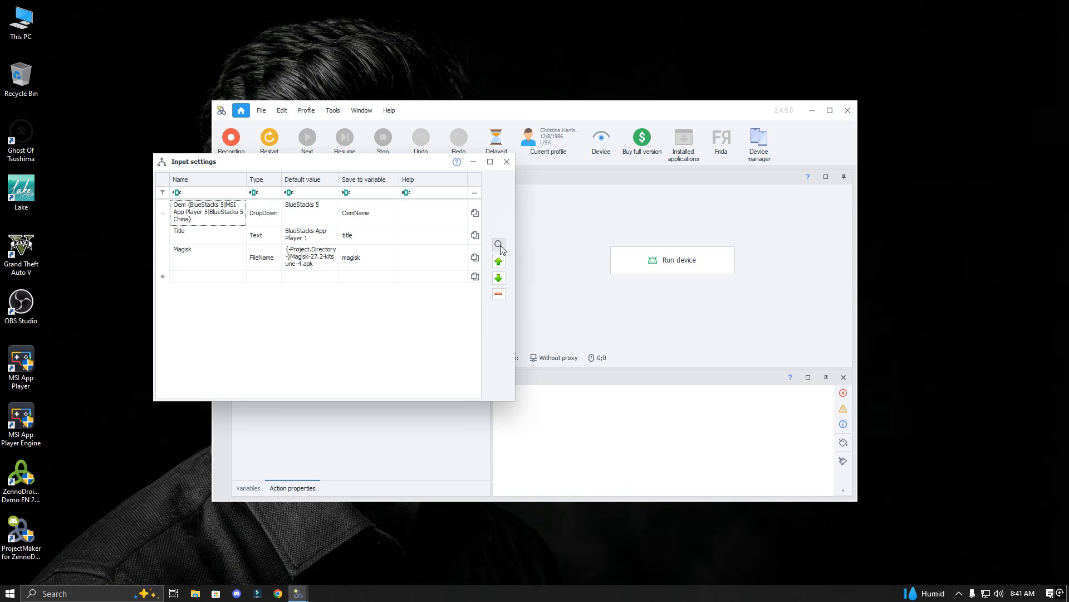
left_click(499, 245)
left_click(341, 103)
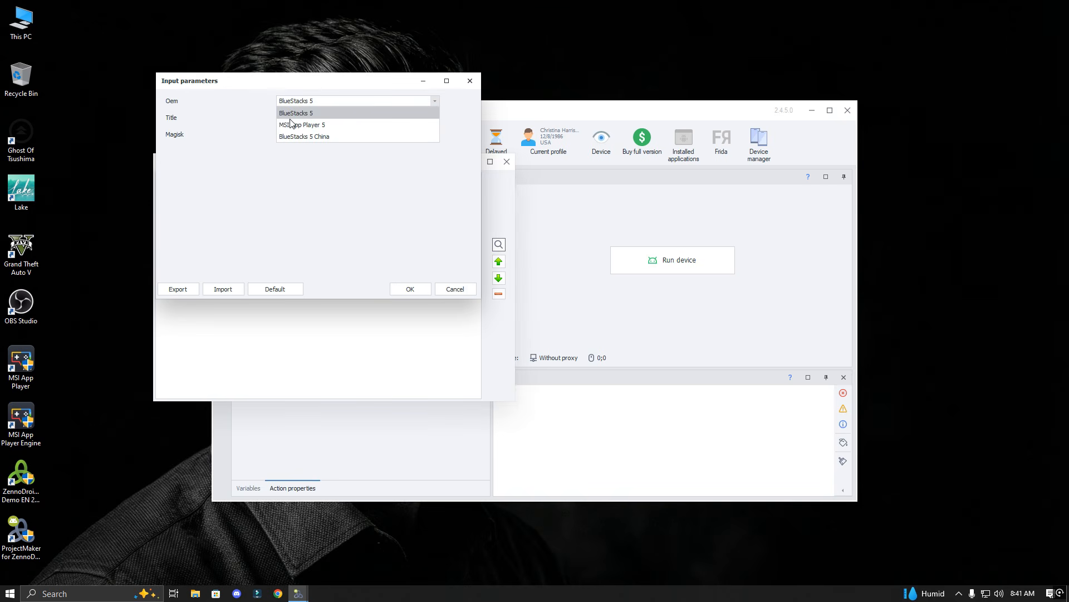
left_click(311, 127)
left_click_drag(351, 119, 264, 121)
key("ctrl+v")
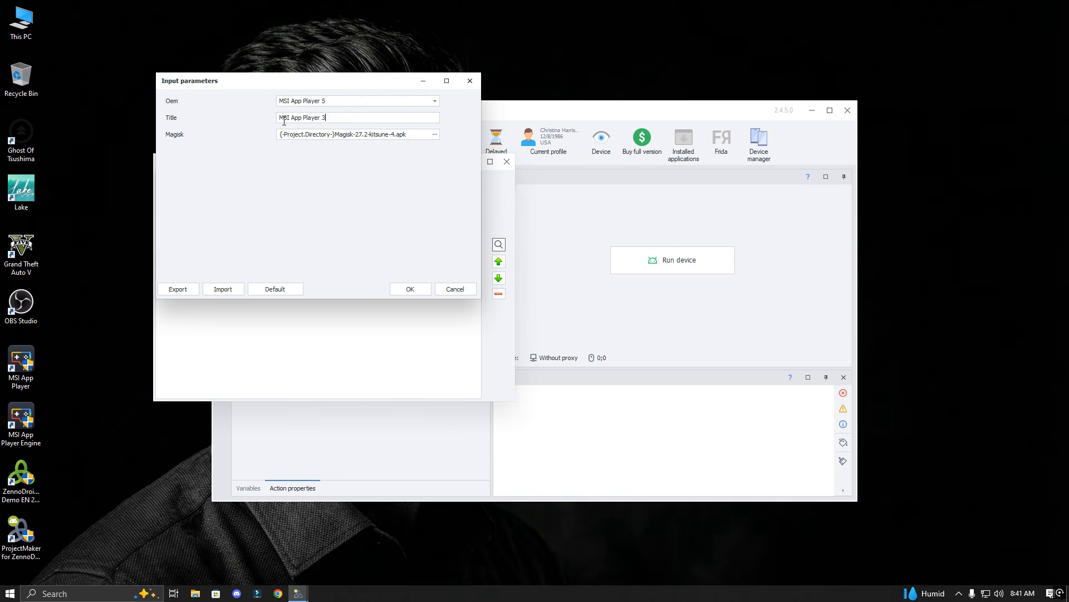
left_click(418, 291)
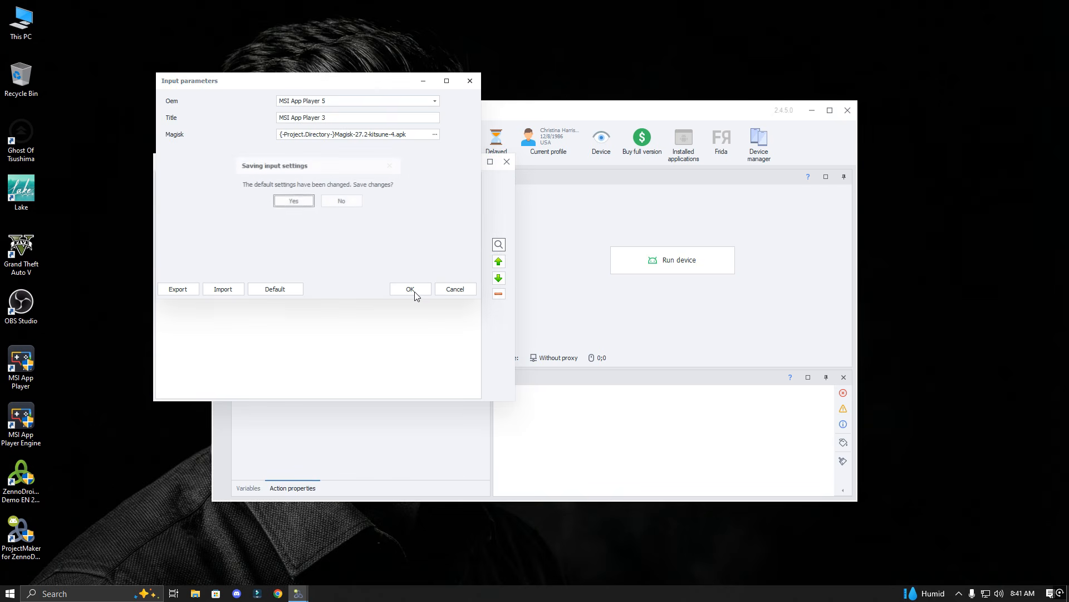
left_click(295, 206)
left_click(507, 161)
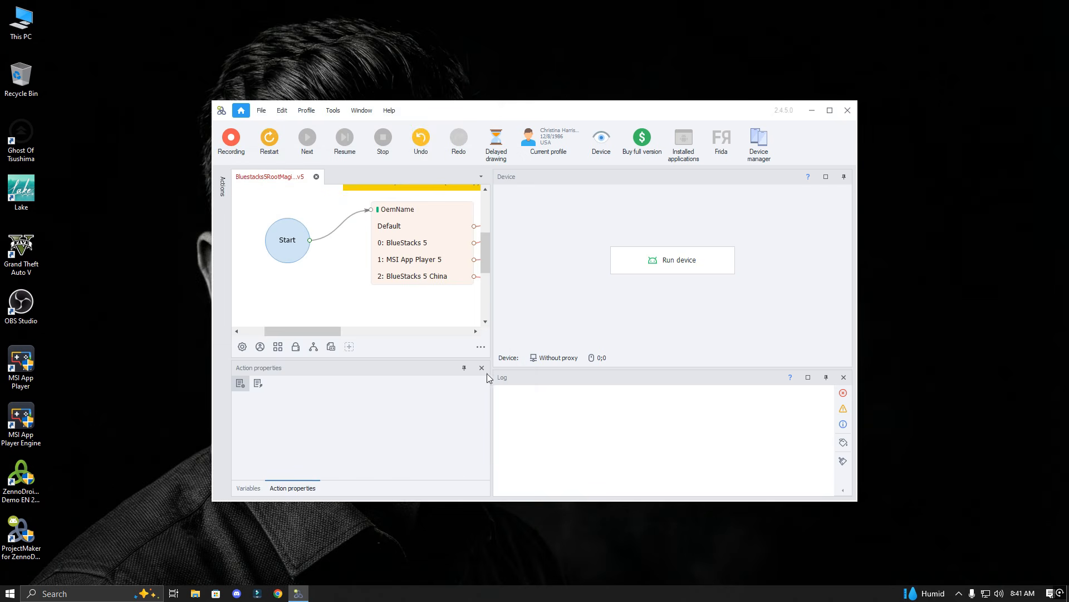
Run the Bluestacks5RootMagisk_v5 project from the beginning
left_click(269, 137)
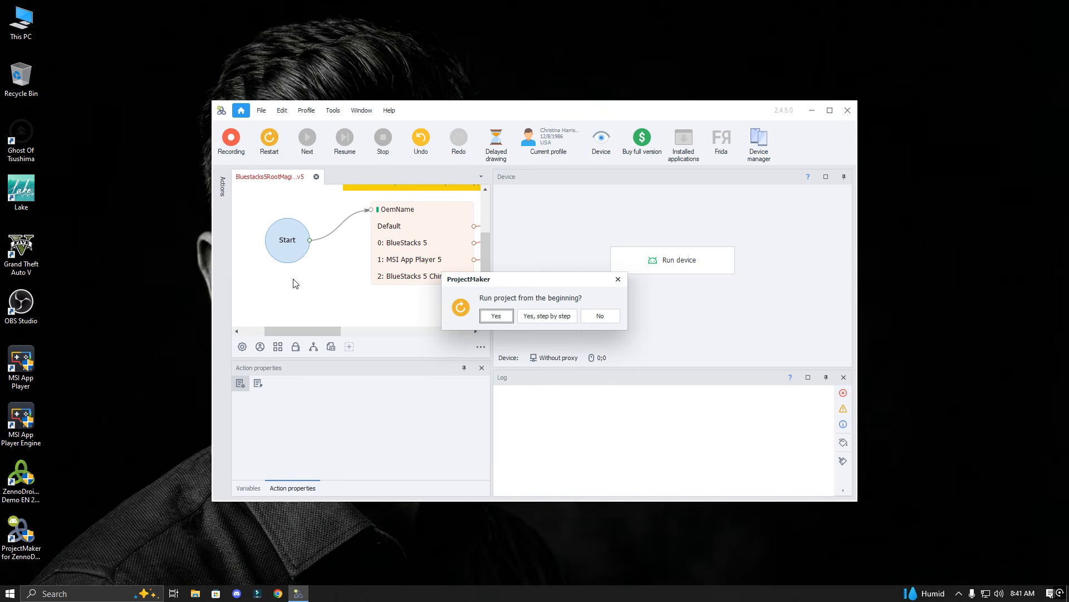
left_click(495, 313)
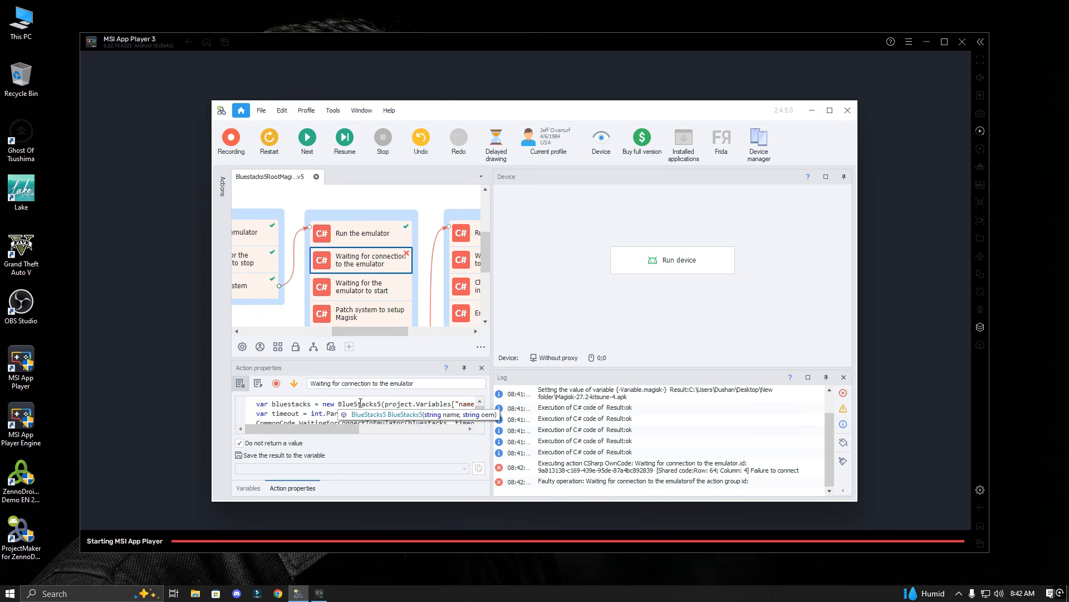
Minimize the ProjectMaker window and close the MSI App Player 3 emulator
left_click(812, 111)
left_click(963, 42)
left_click(595, 313)
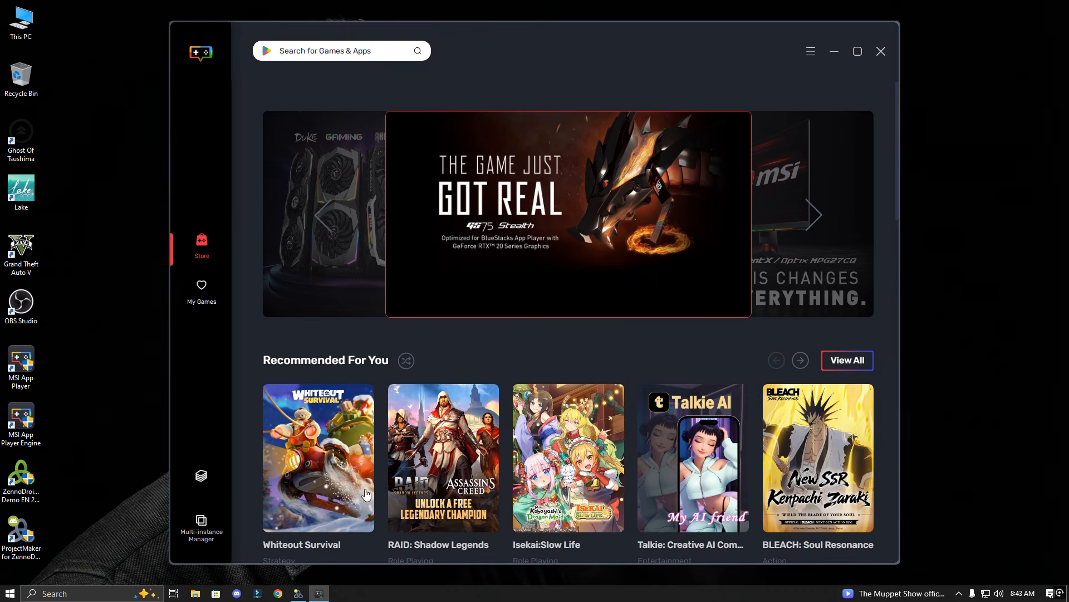
Start the MSI App Player 3 instance from the multi-instance manager, close the launcher and go to the emulator's home screen
left_click(201, 520)
left_click(584, 237)
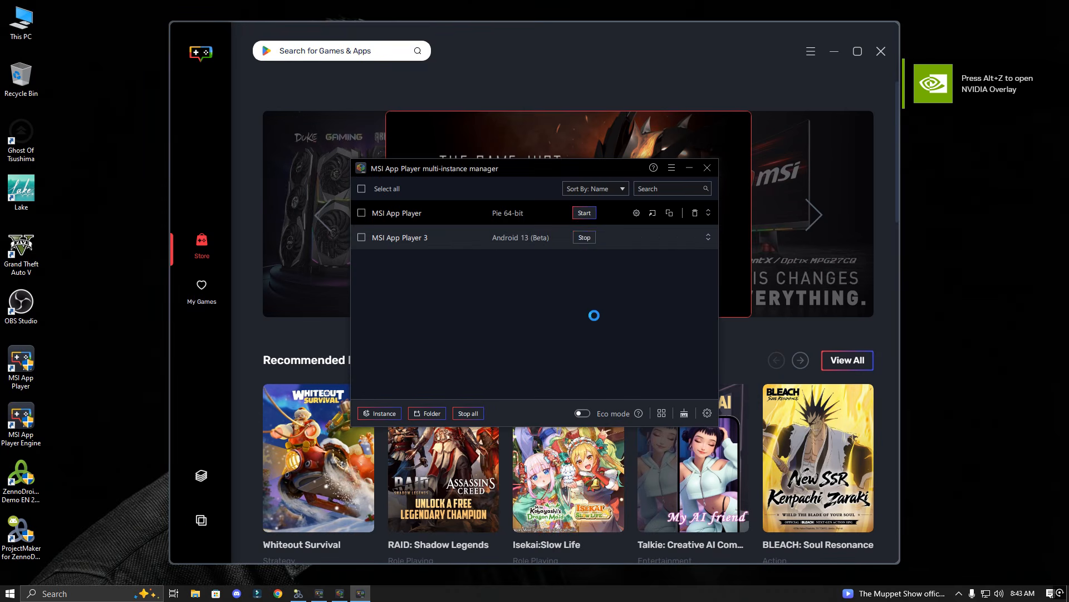
left_click(810, 28)
left_click(881, 51)
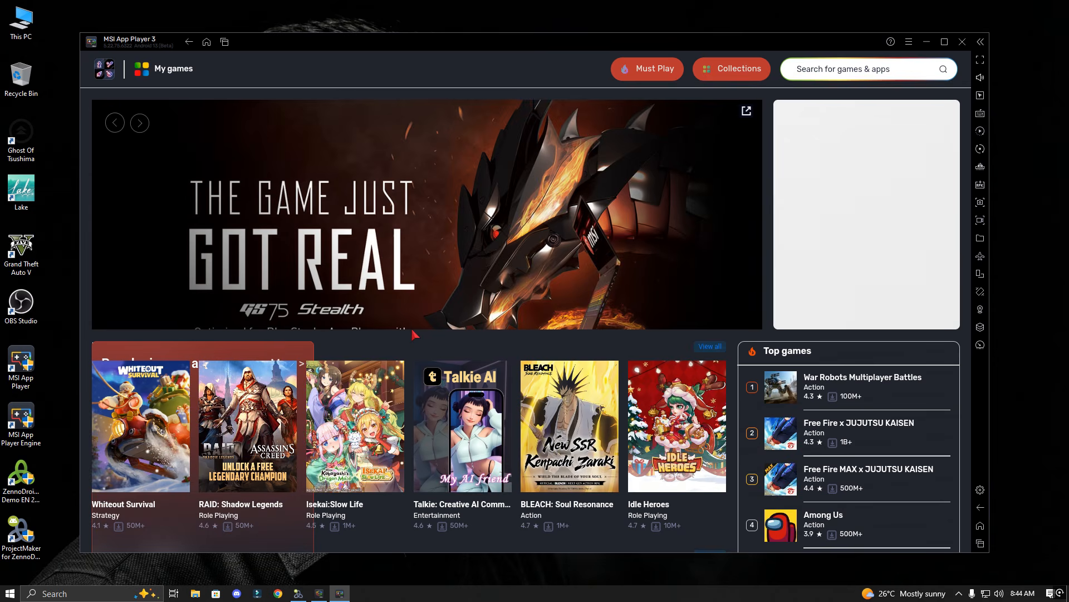
left_click(189, 42)
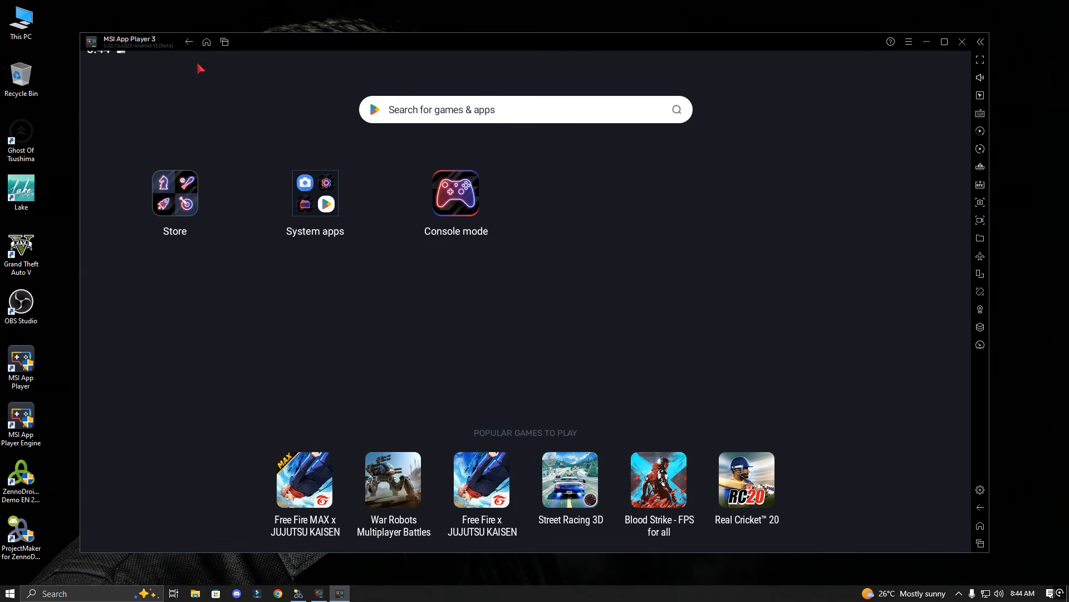
Switch to ProjectMaker and resume the Bluestacks5RootMagisk_v5 project from the failed action that waits for connection to the emulator
left_click(298, 593)
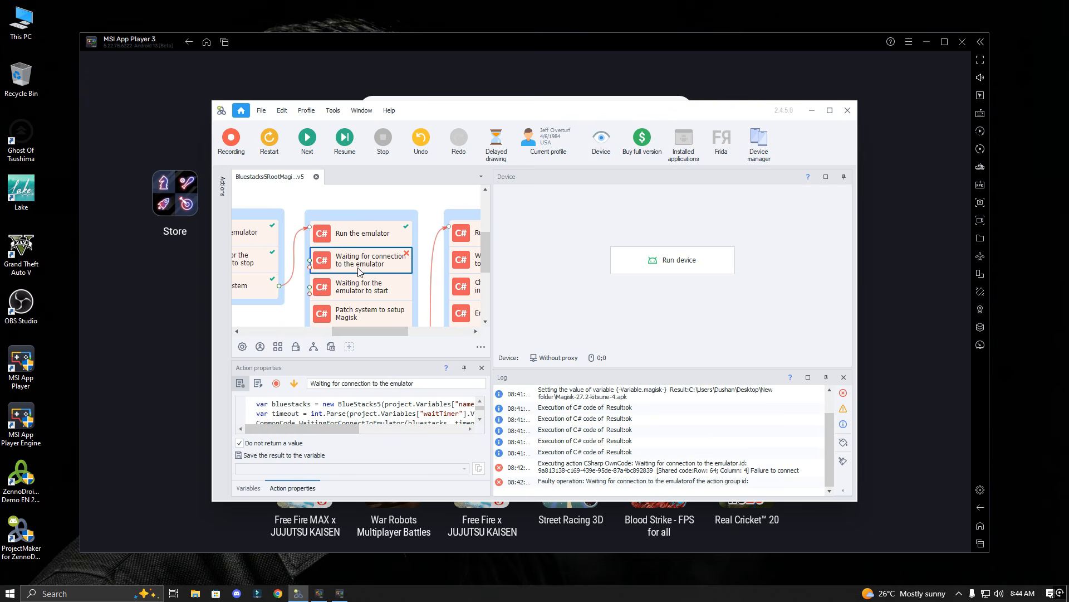
left_click(345, 140)
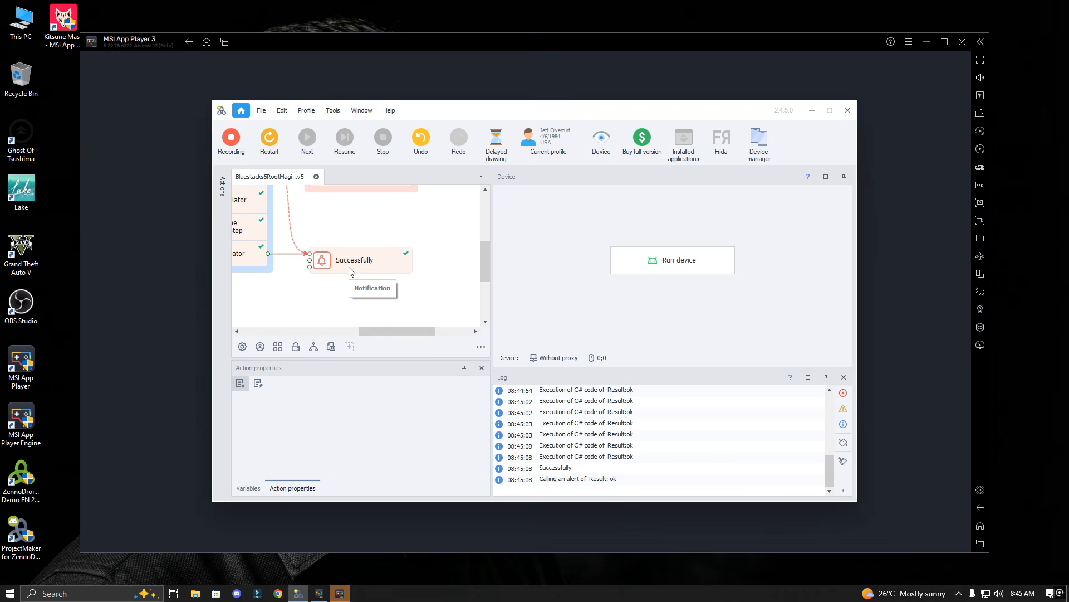
Return to the MSI App Player 3 home screen, check the Magisk installation status in Kitsune Mask and close it
left_click(493, 41)
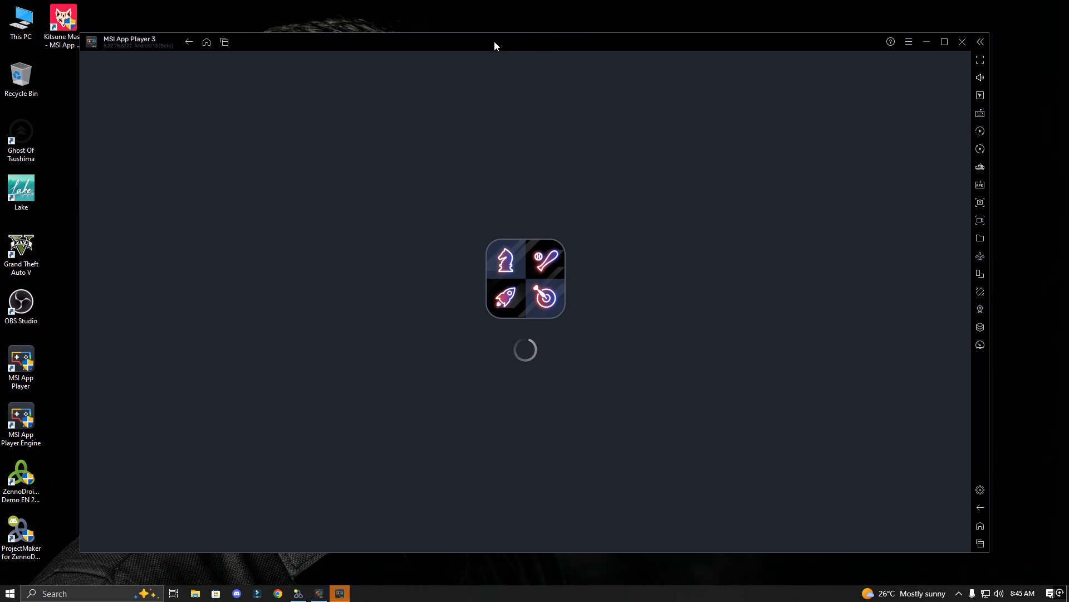
left_click(190, 41)
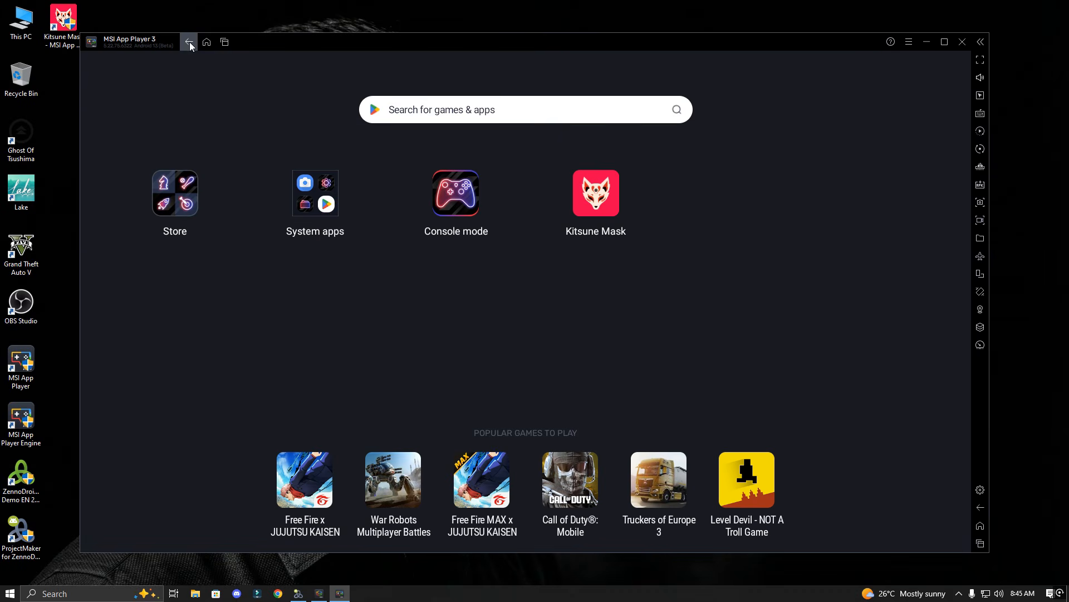
left_click(595, 205)
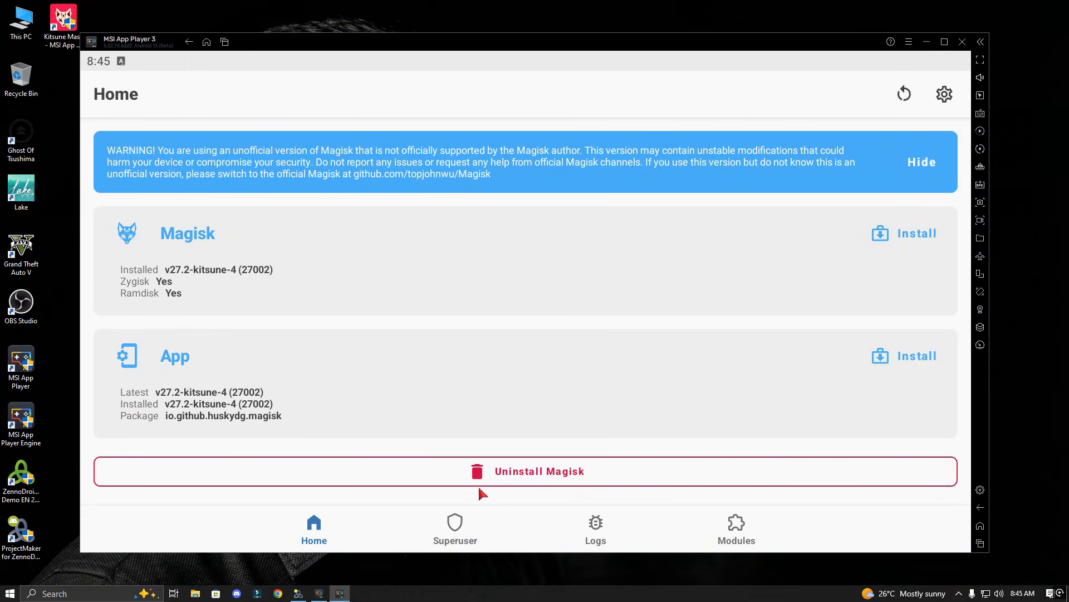
left_click(188, 44)
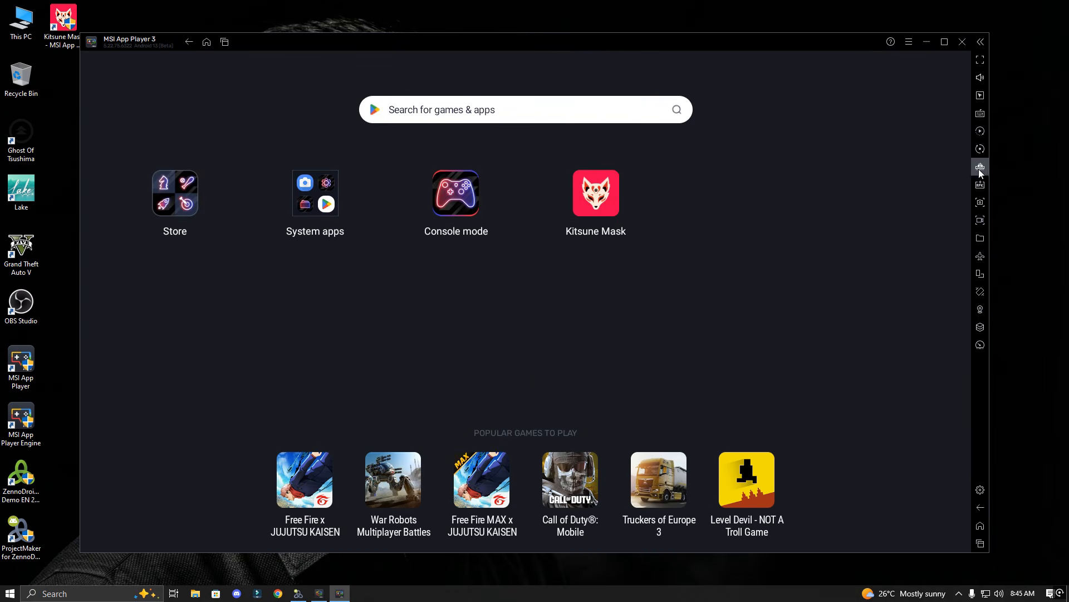
Install the root-checker-6-5-3 APK from the Downloads folder into the emulator and launch Root Checker Basic
key("ctrl+shift+b")
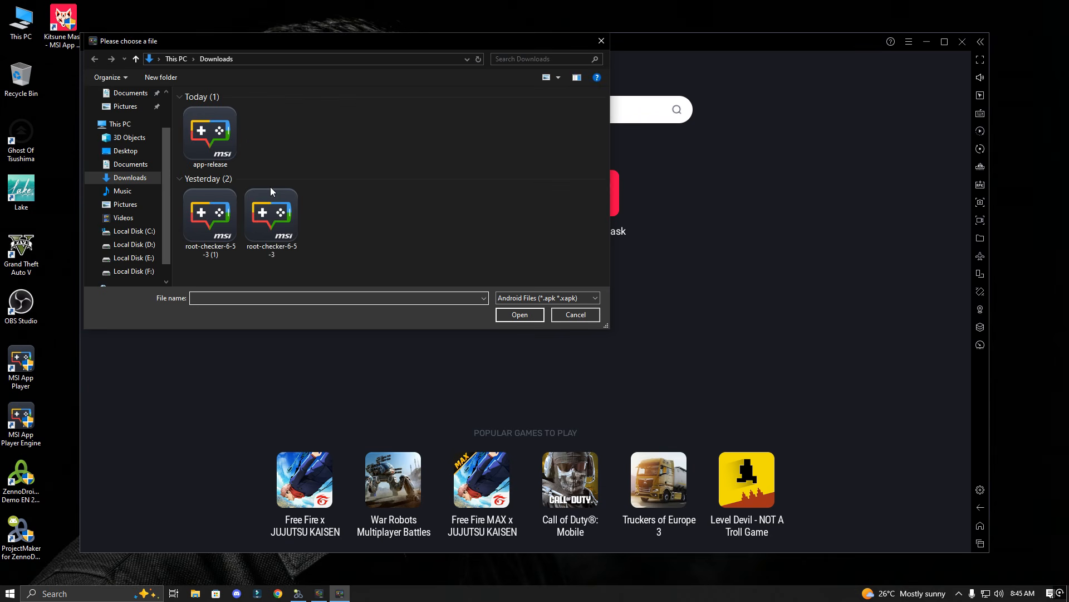
double_click(245, 220)
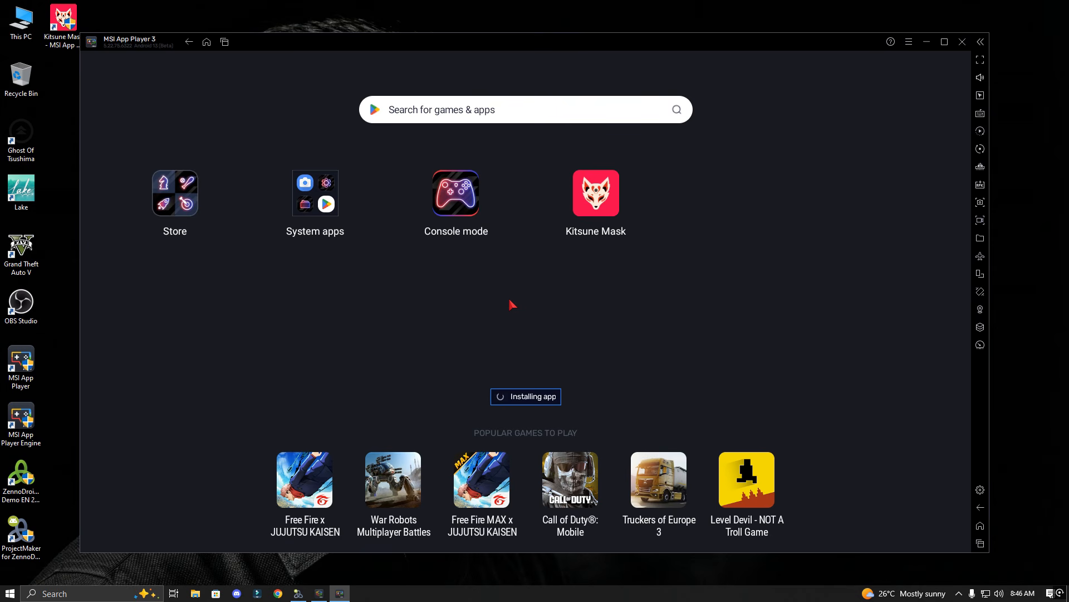
left_click(732, 207)
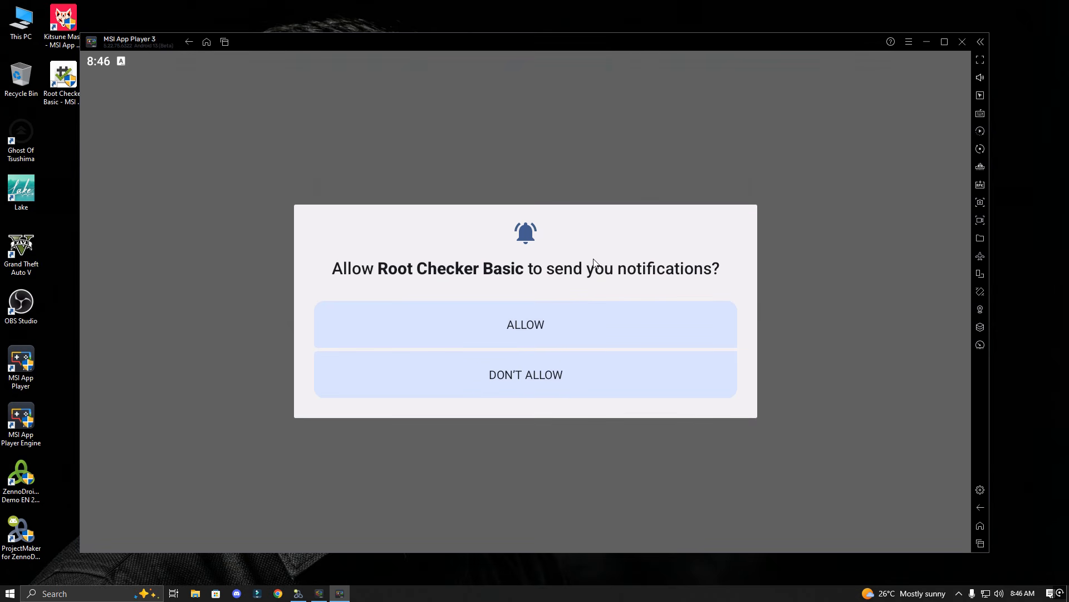
Allow notifications for Root Checker Basic, agree to its disclaimer and get past the introduction
left_click(616, 326)
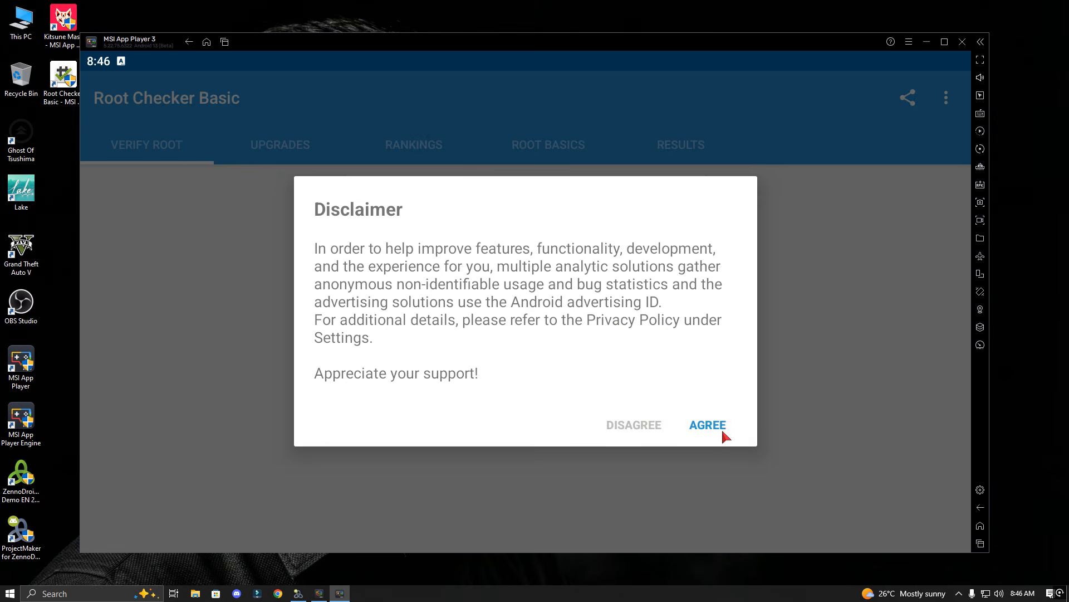
left_click(719, 423)
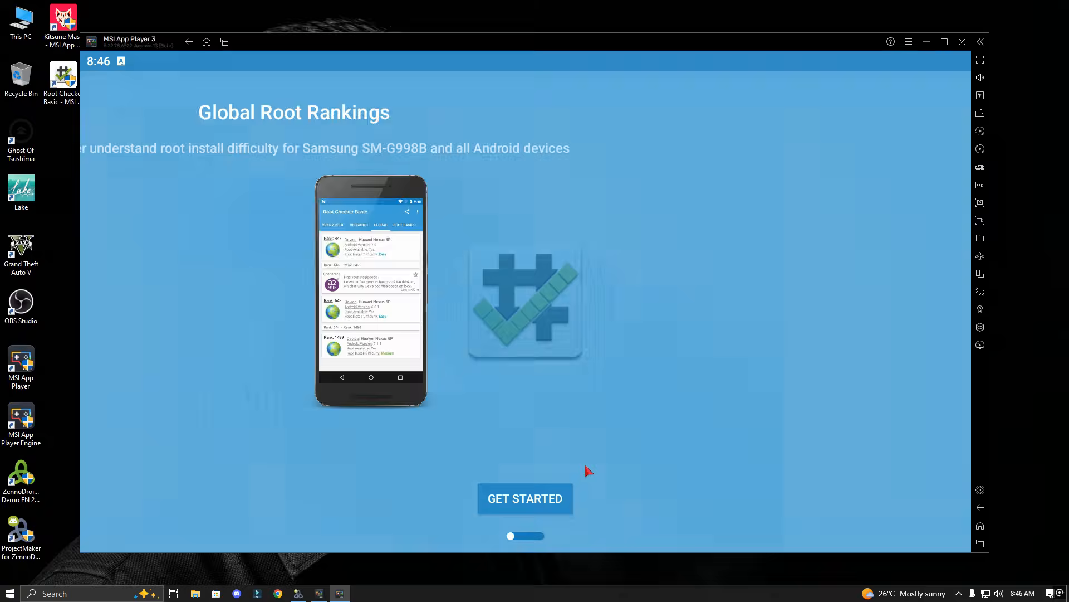
left_click(552, 488)
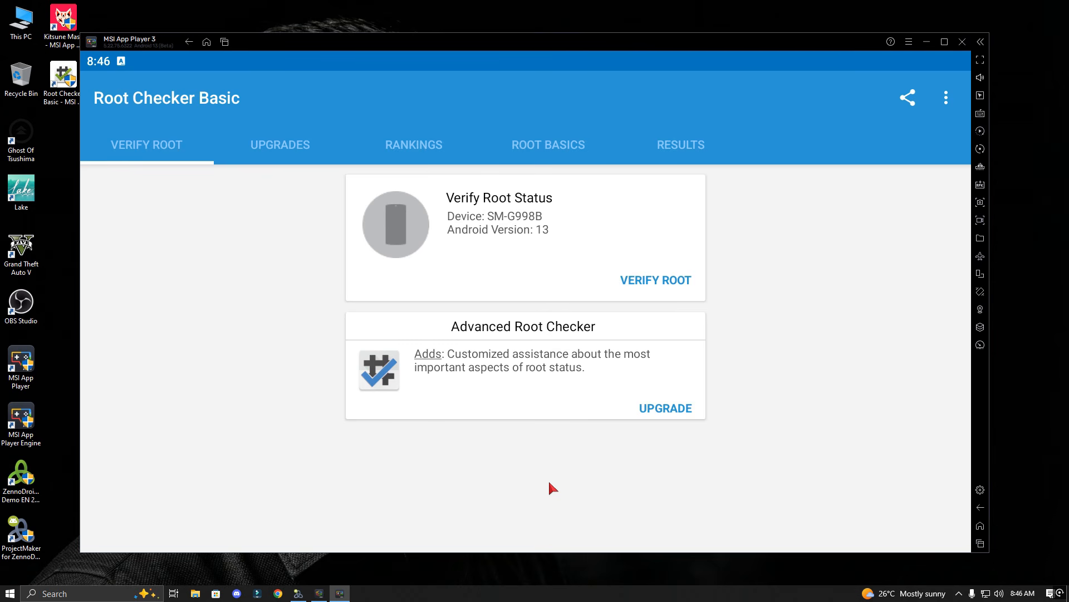
Verify the device's root status and grant Root Checker Basic superuser access forever
left_click(649, 281)
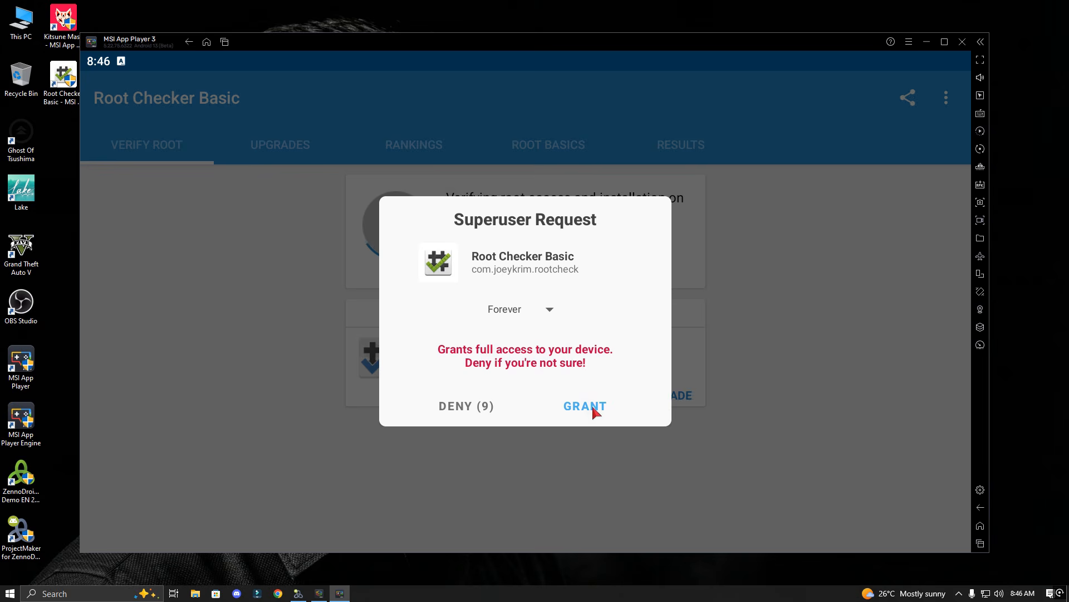
left_click(590, 404)
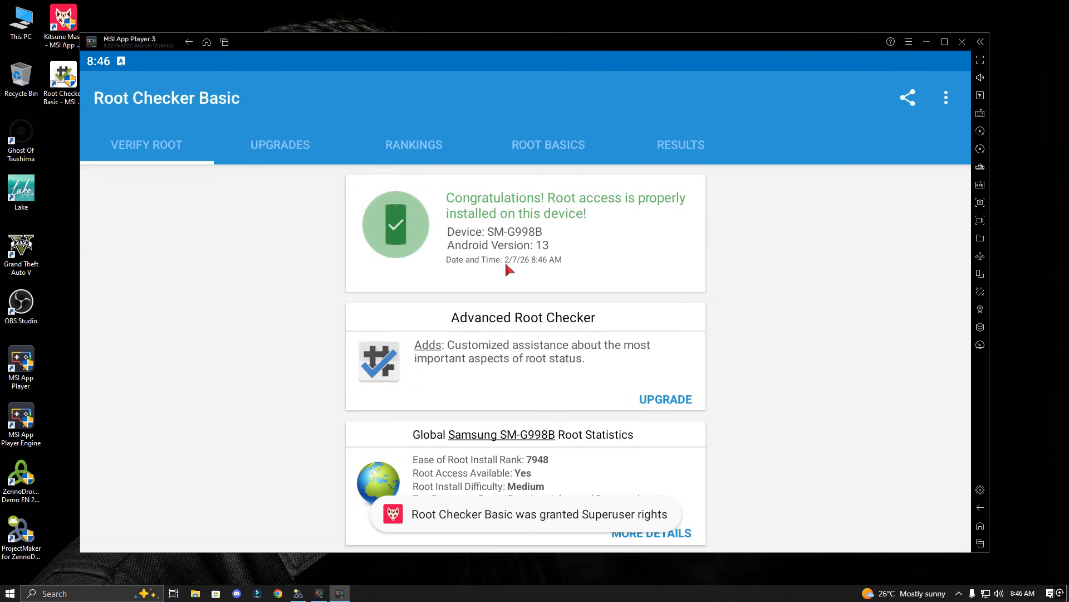